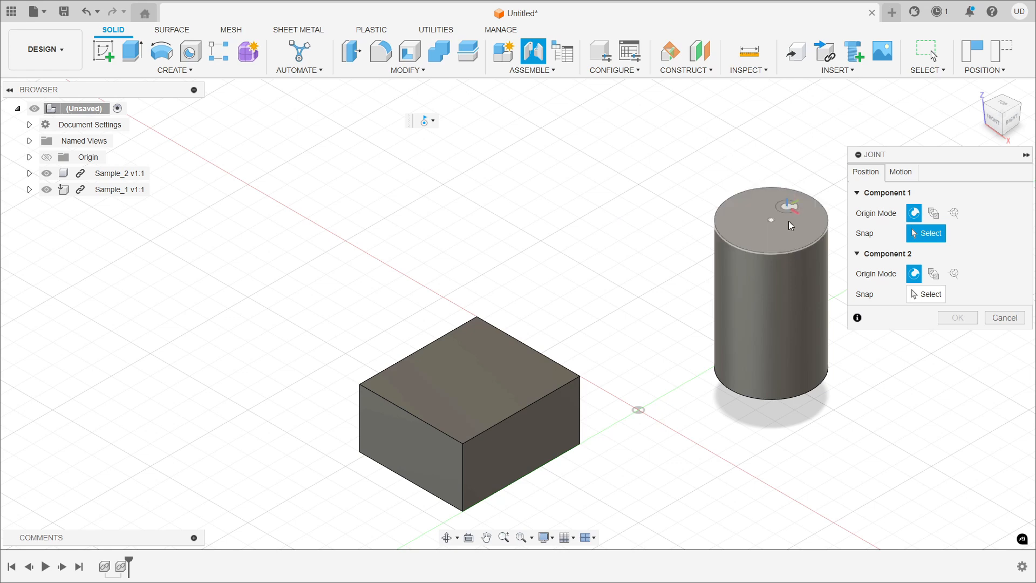
Join the cylinder's top-face centre to the centre of the block's top face with a Slider motion
{"action": "left_click", "coordinate": [772, 222]}
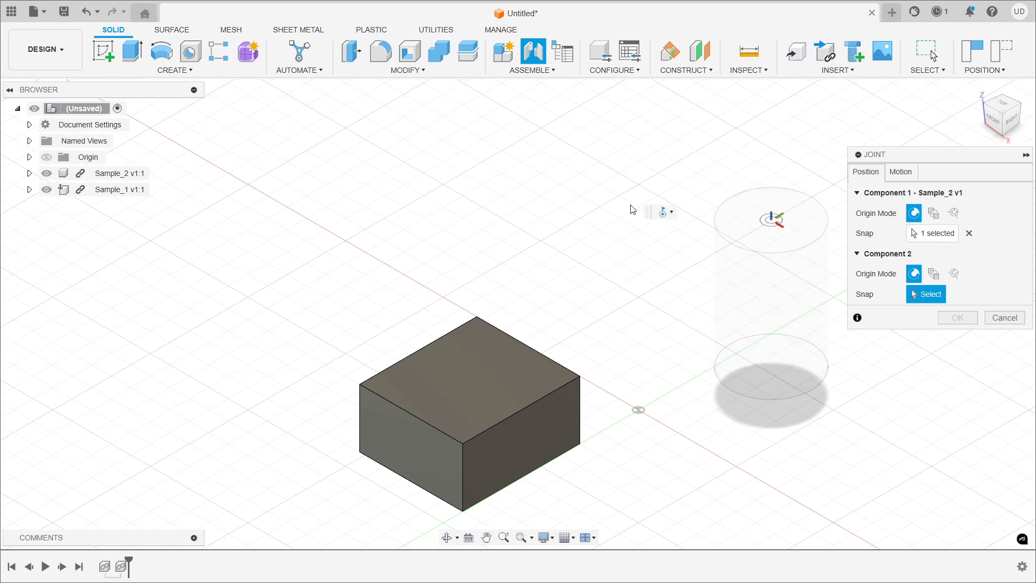
{"action": "left_click", "coordinate": [476, 380]}
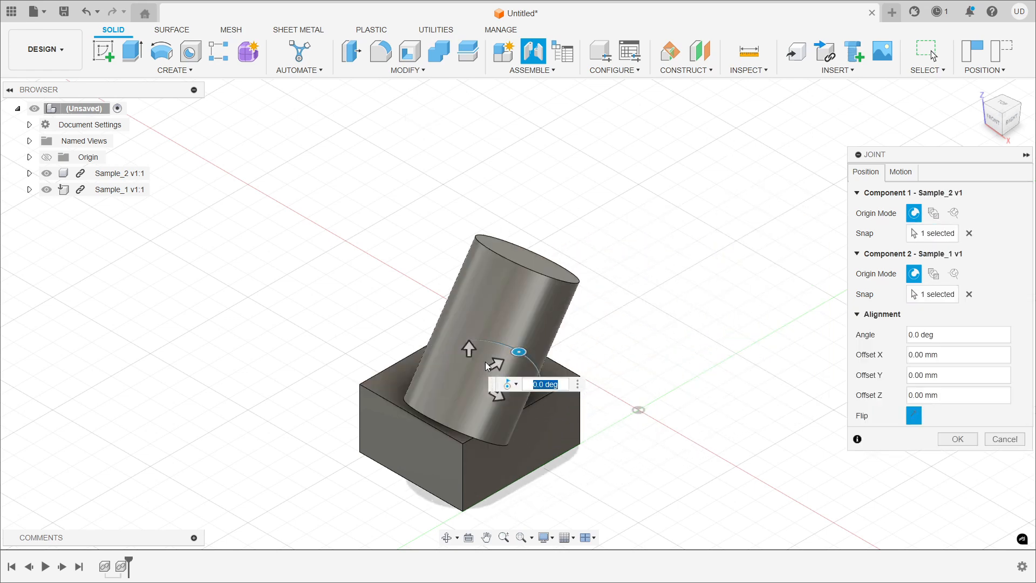
{"action": "left_click", "coordinate": [906, 173]}
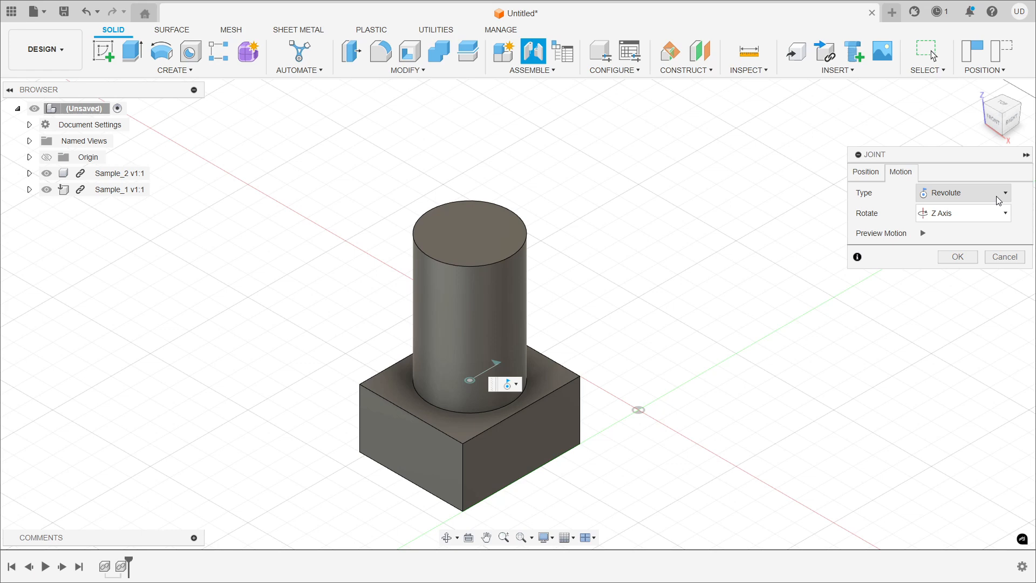
{"action": "left_click", "coordinate": [997, 197]}
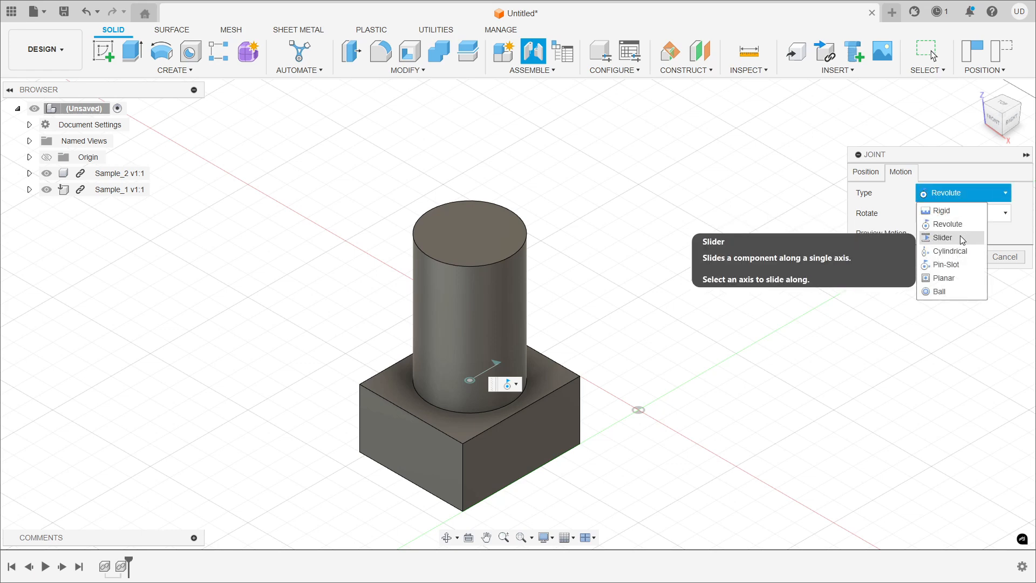
{"action": "left_click", "coordinate": [963, 240]}
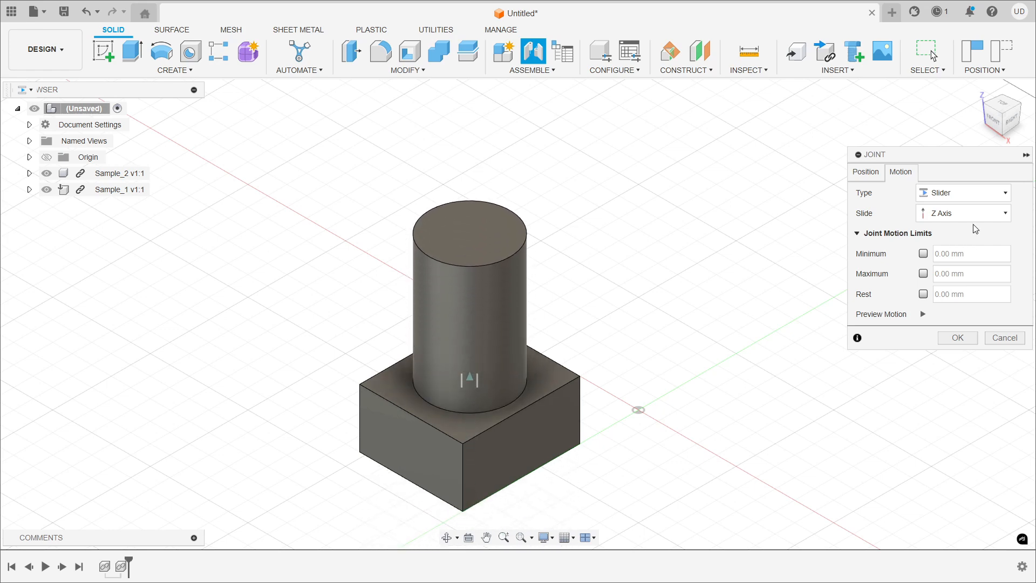
Try the X axis and the Y axis as the slide direction, and return it to the Z axis
{"action": "left_click", "coordinate": [976, 220]}
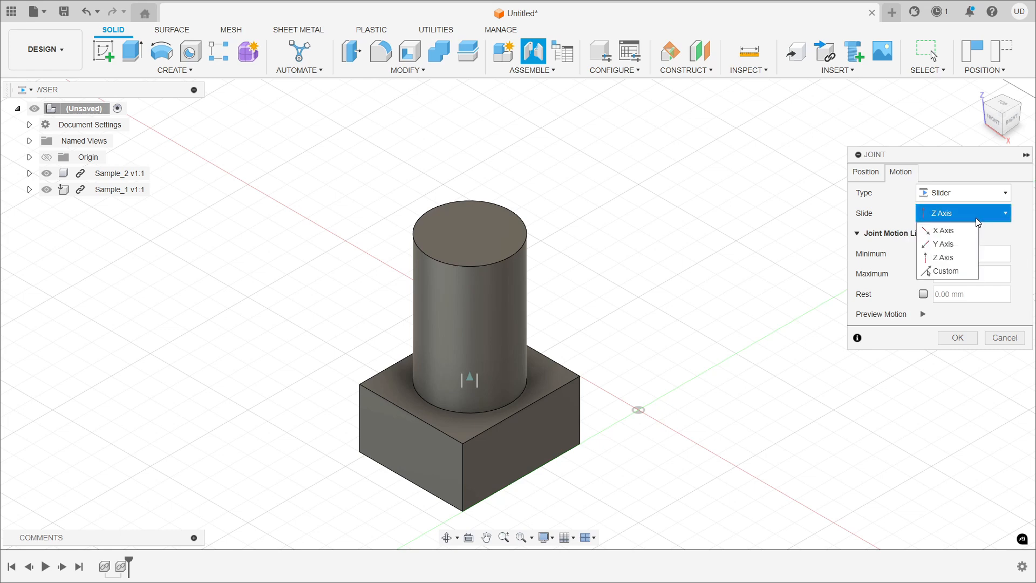
{"action": "left_click", "coordinate": [958, 219]}
{"action": "left_click", "coordinate": [958, 219]}
{"action": "left_click", "coordinate": [952, 230]}
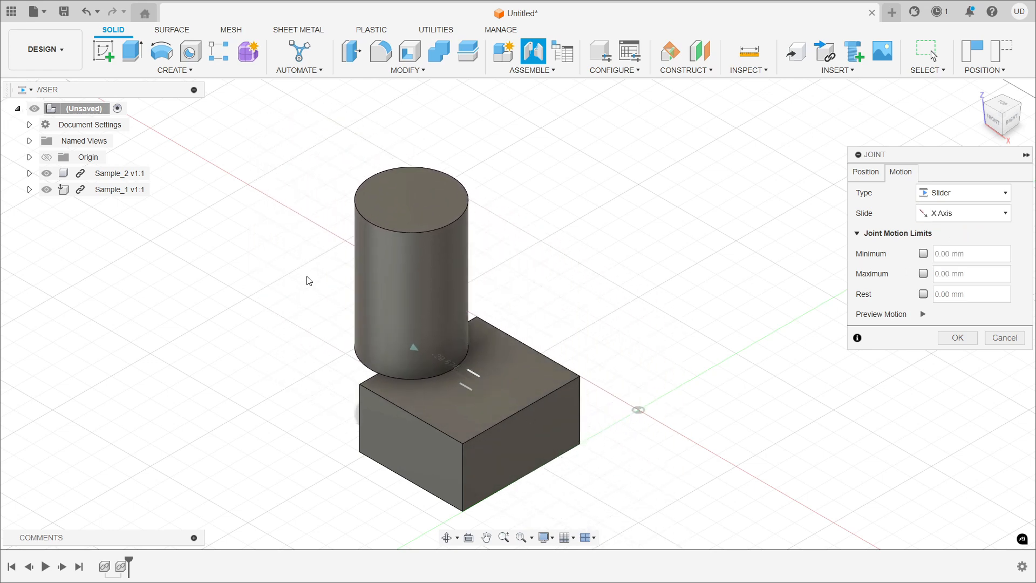
{"action": "left_click", "coordinate": [967, 217]}
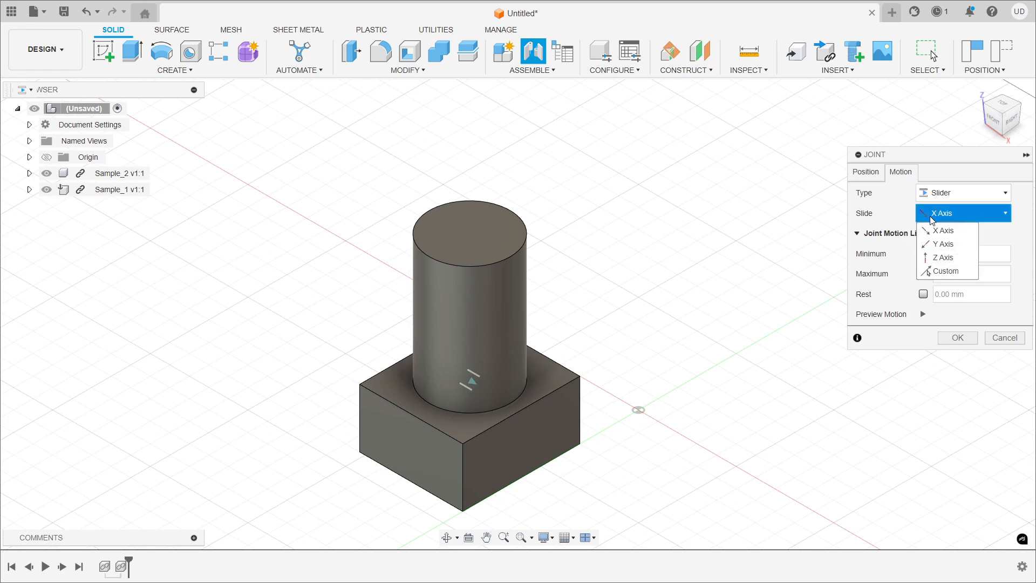
{"action": "left_click", "coordinate": [953, 245]}
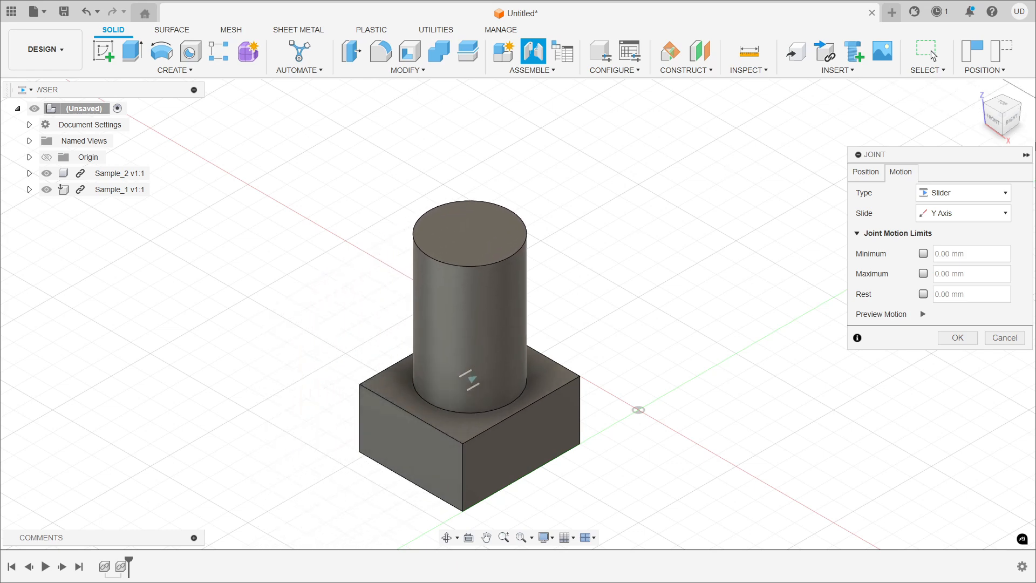
{"action": "left_click", "coordinate": [966, 214]}
{"action": "left_click", "coordinate": [964, 259]}
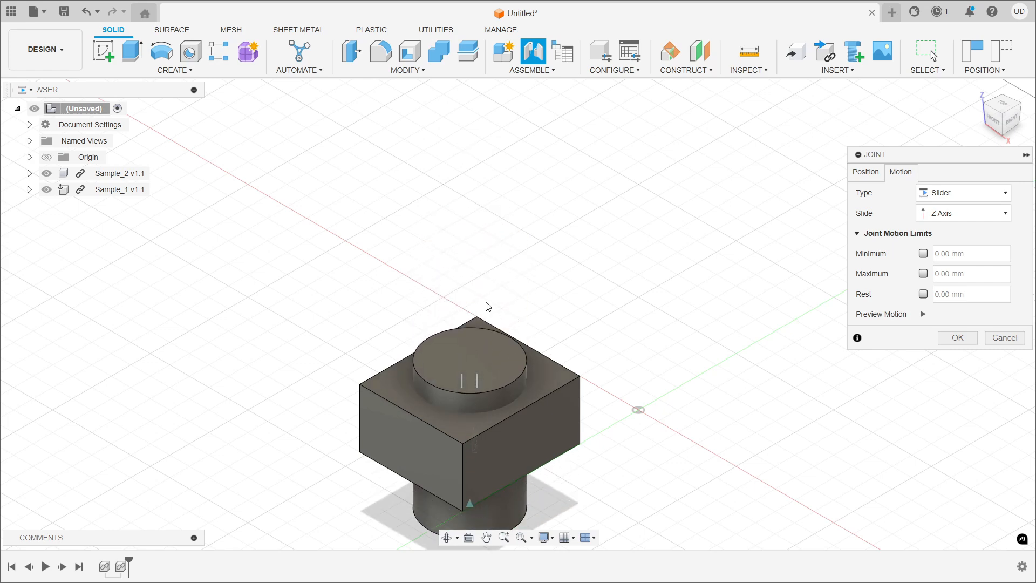
{"action": "left_click", "coordinate": [965, 213]}
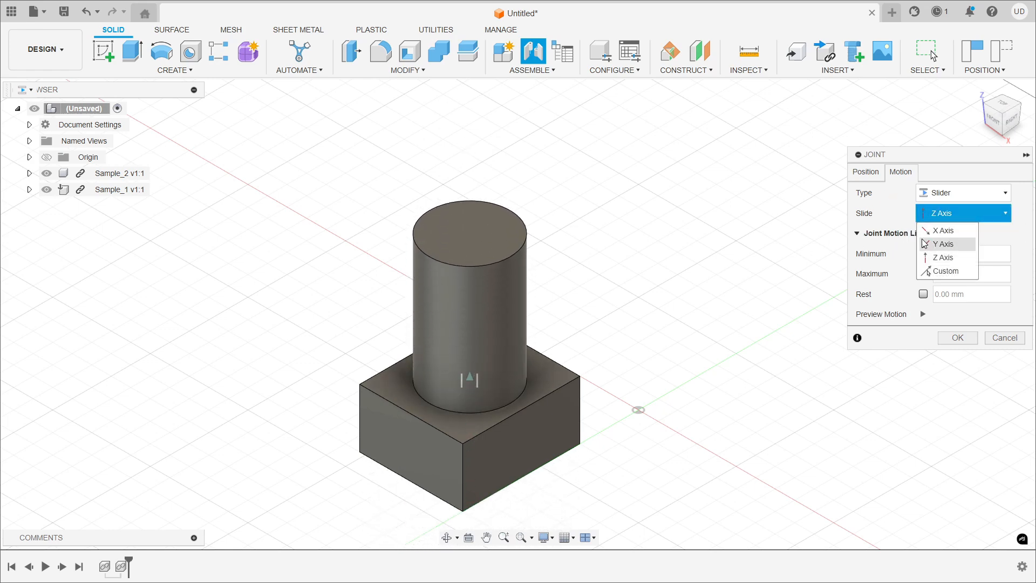
{"action": "left_click", "coordinate": [710, 73]}
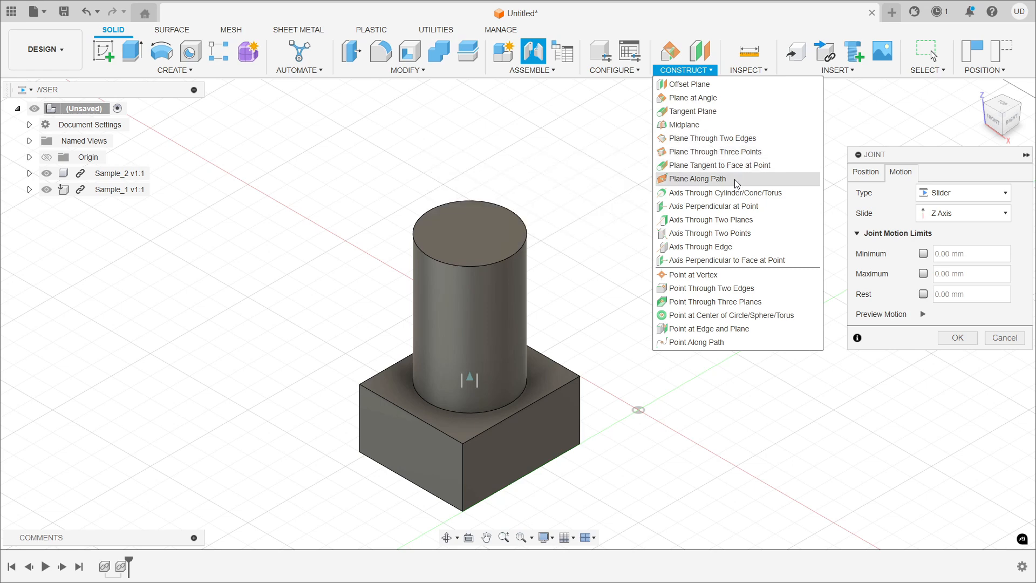
{"action": "left_click", "coordinate": [1005, 215]}
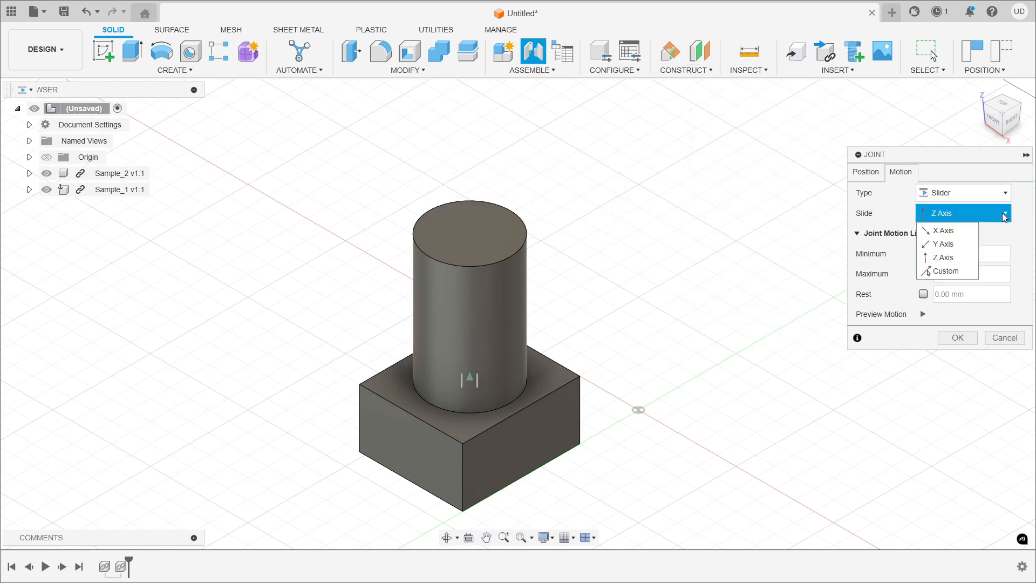
{"action": "left_click", "coordinate": [953, 261]}
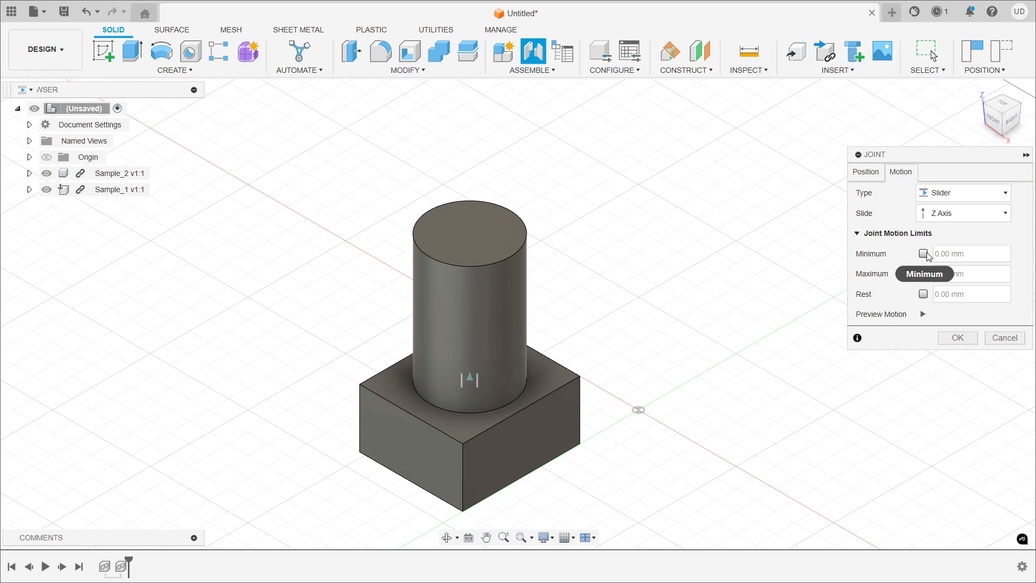
Switch the minimum, maximum and rest limits on and off again, and preview the slider motion without limits
{"action": "left_click", "coordinate": [924, 254]}
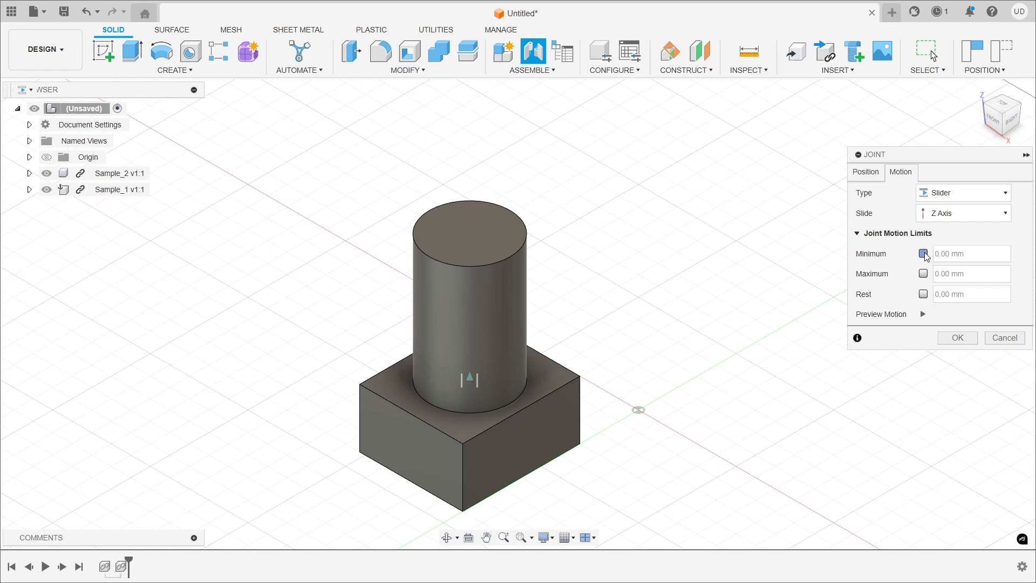
{"action": "left_click", "coordinate": [920, 273]}
{"action": "left_click", "coordinate": [921, 295]}
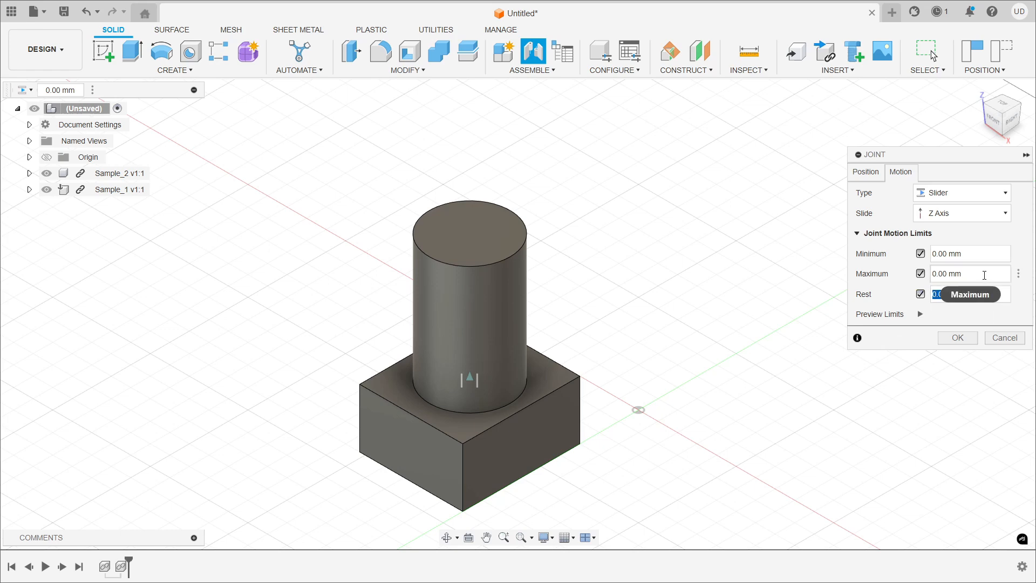
{"action": "left_click", "coordinate": [940, 269]}
{"action": "left_click", "coordinate": [921, 253]}
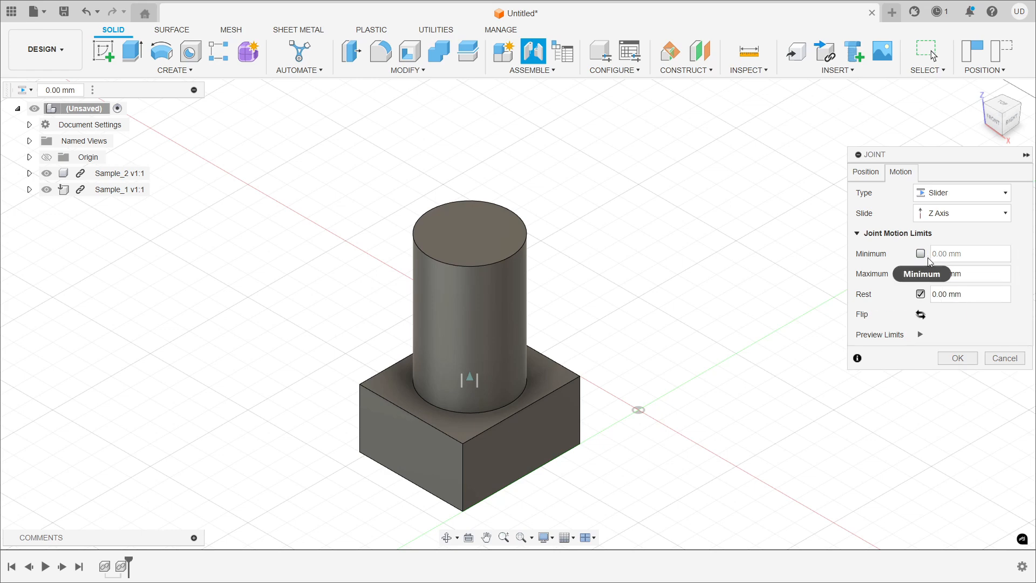
{"action": "left_click", "coordinate": [920, 274]}
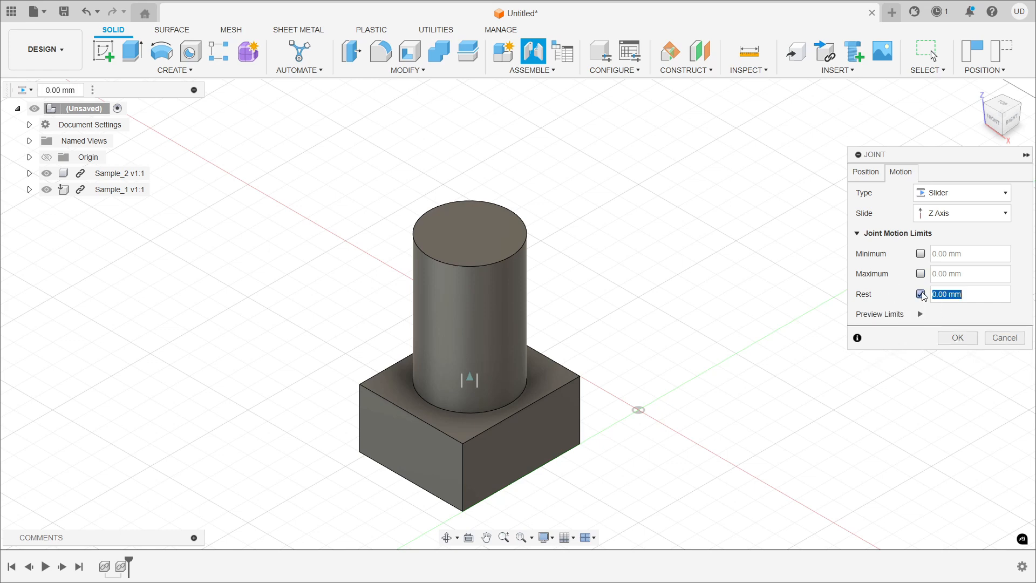
{"action": "left_click", "coordinate": [921, 294]}
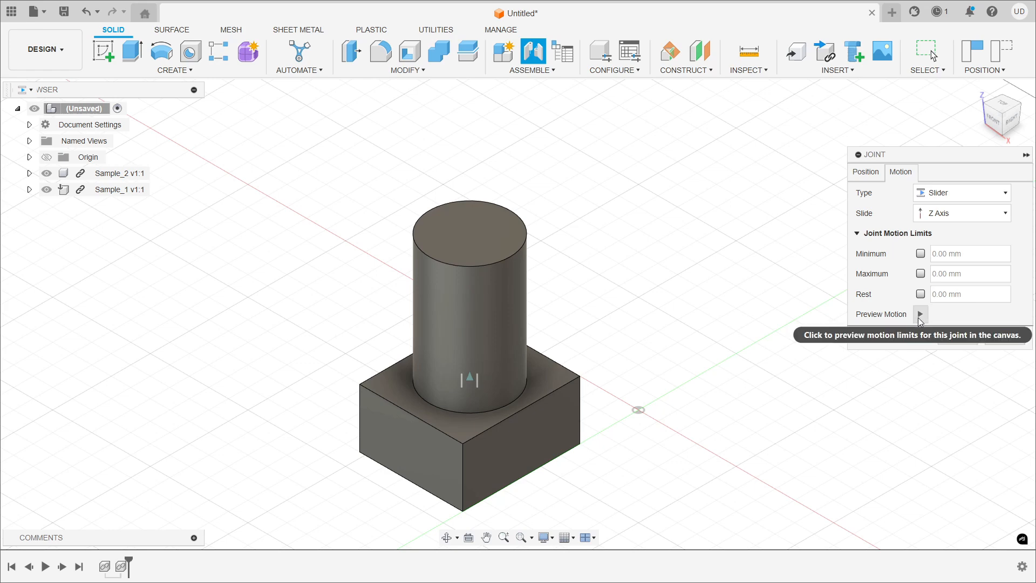
{"action": "left_click", "coordinate": [919, 316]}
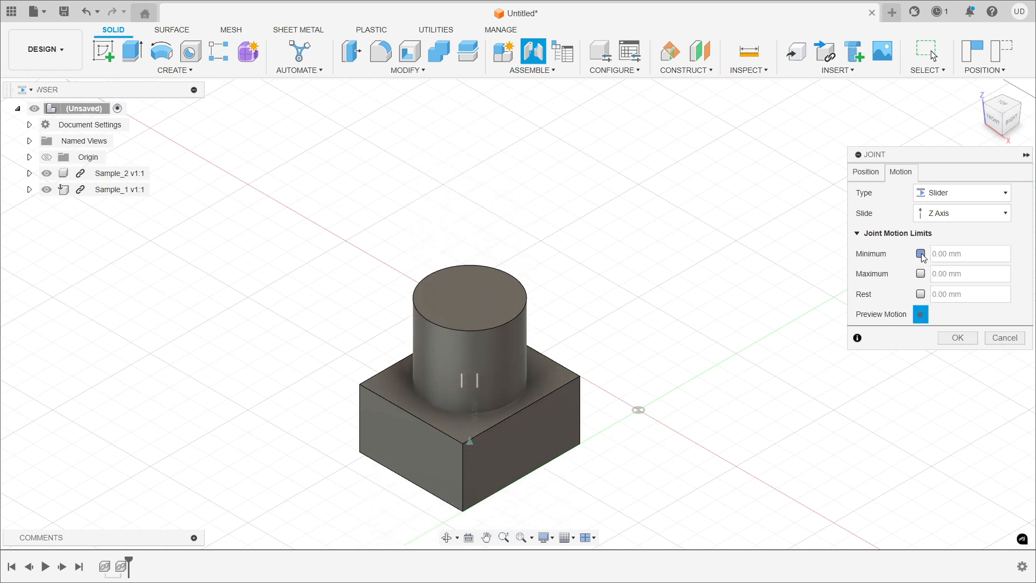
Enable the minimum, maximum and rest limits of the slider joint and set the maximum to 100 mm
{"action": "left_click", "coordinate": [921, 253]}
{"action": "left_click", "coordinate": [920, 274]}
{"action": "left_click", "coordinate": [920, 295]}
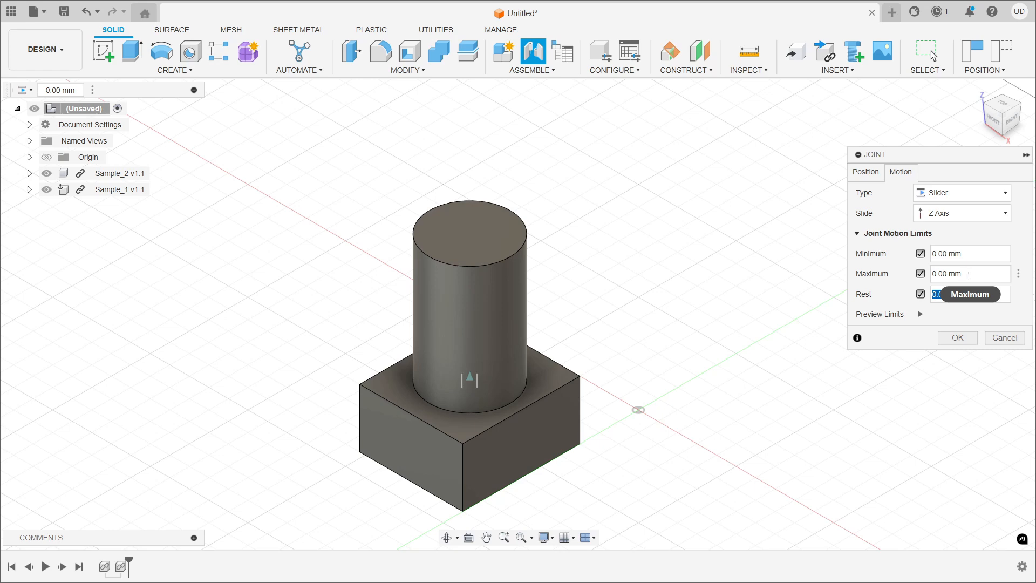
{"action": "left_click", "coordinate": [964, 274]}
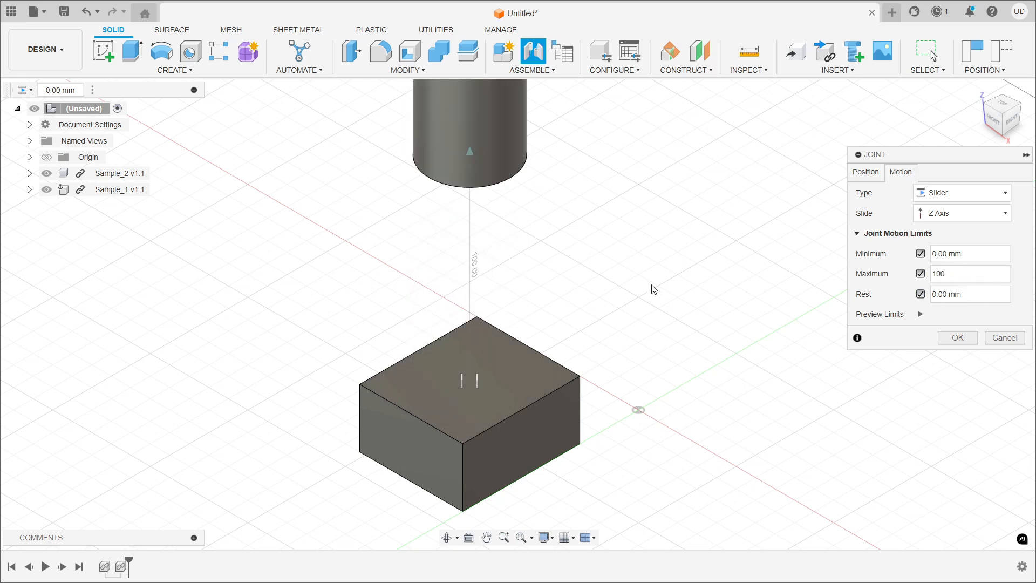
Preview the cylinder sliding above the block between the 0 mm minimum and 100 mm maximum limits
{"action": "middle_click_drag", "start_coordinate": [654, 290], "coordinate": [648, 277]}
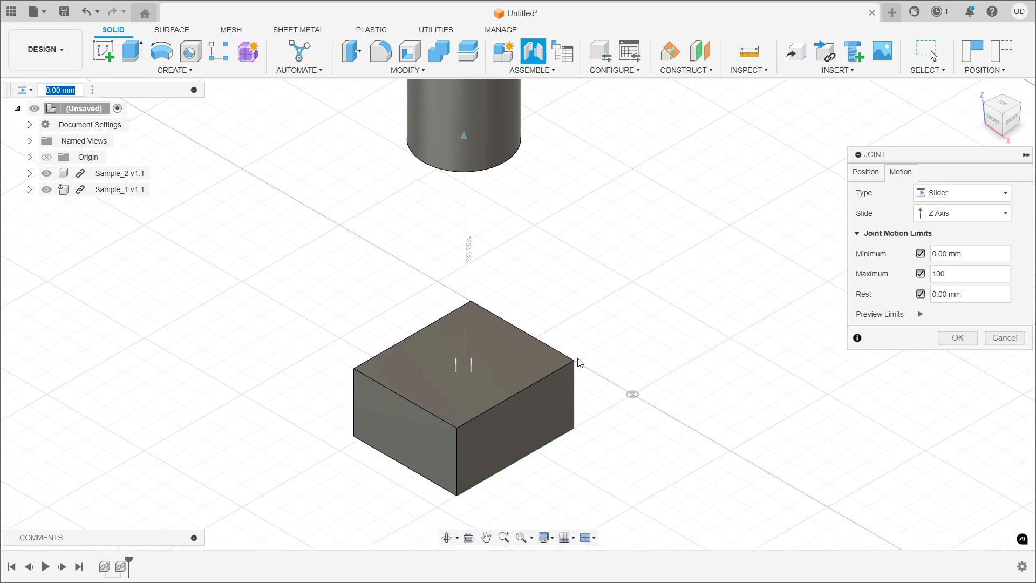
{"action": "middle_click_drag", "start_coordinate": [643, 332], "coordinate": [639, 441]}
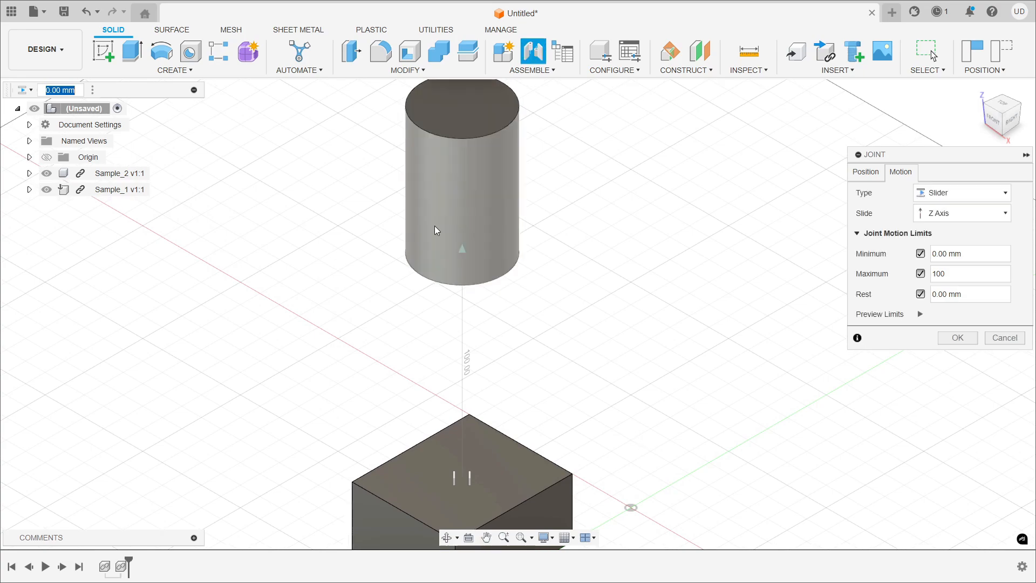
{"action": "middle_click_drag", "start_coordinate": [508, 324], "coordinate": [488, 275], "text": "shift"}
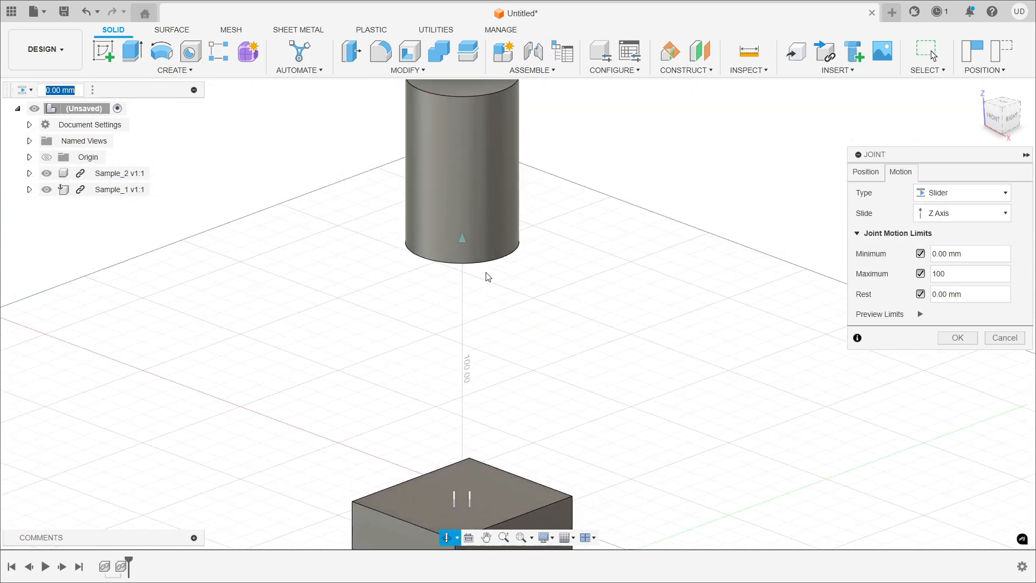
{"action": "scroll", "coordinate": [566, 330], "scroll_direction": "down", "scroll_amount": 3}
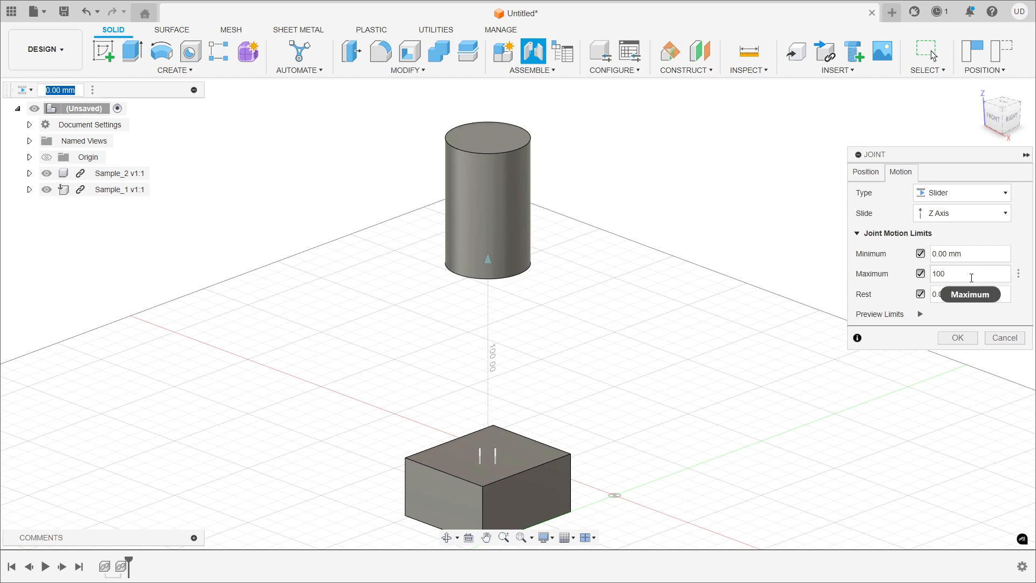
{"action": "left_click_drag", "start_coordinate": [972, 278], "coordinate": [942, 253]}
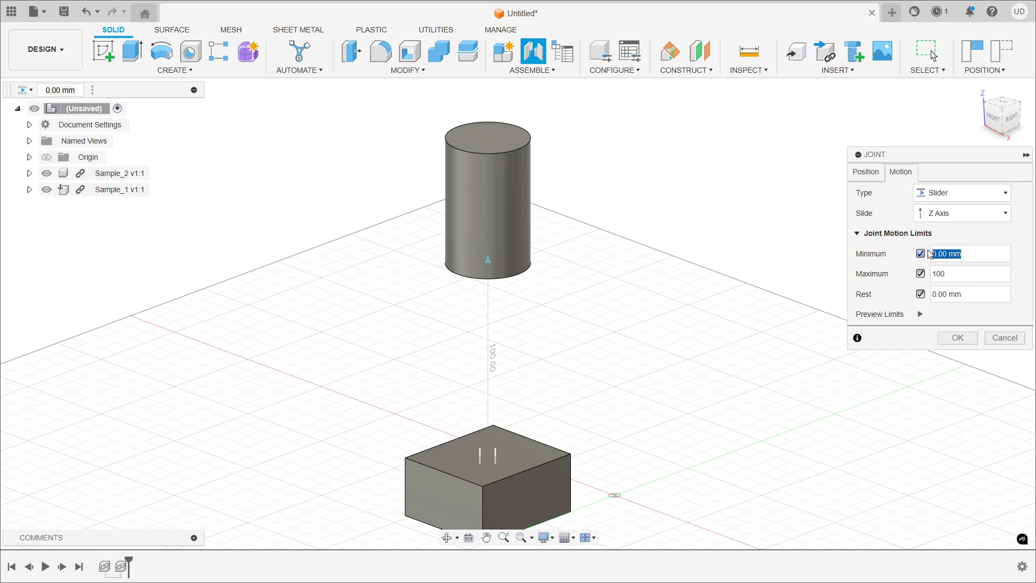
{"action": "left_click", "coordinate": [961, 276]}
{"action": "left_click", "coordinate": [921, 315]}
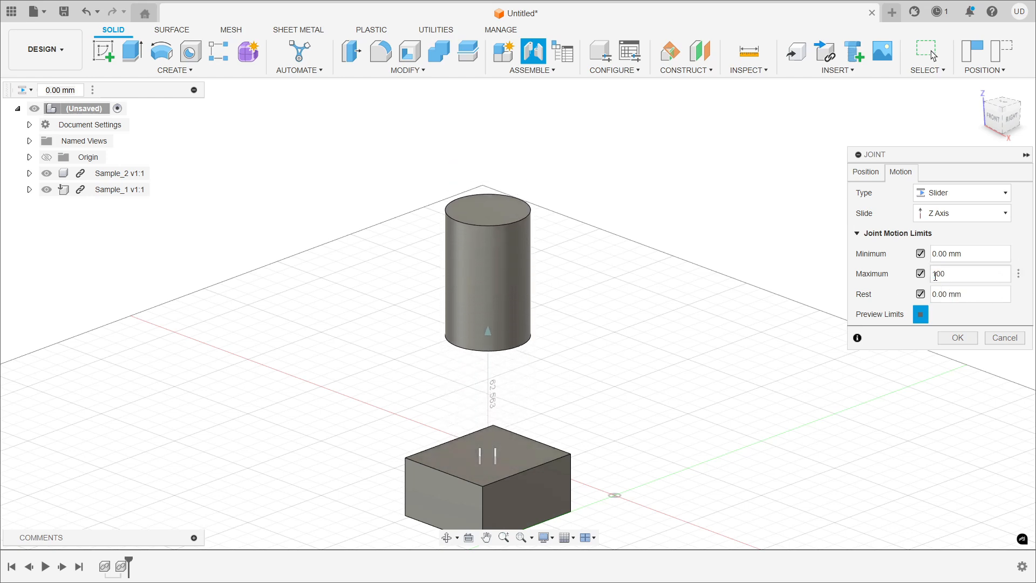
Set the slider joint's minimum limit to 20 mm and preview the limited motion
{"action": "left_click_drag", "start_coordinate": [964, 254], "coordinate": [933, 254]}
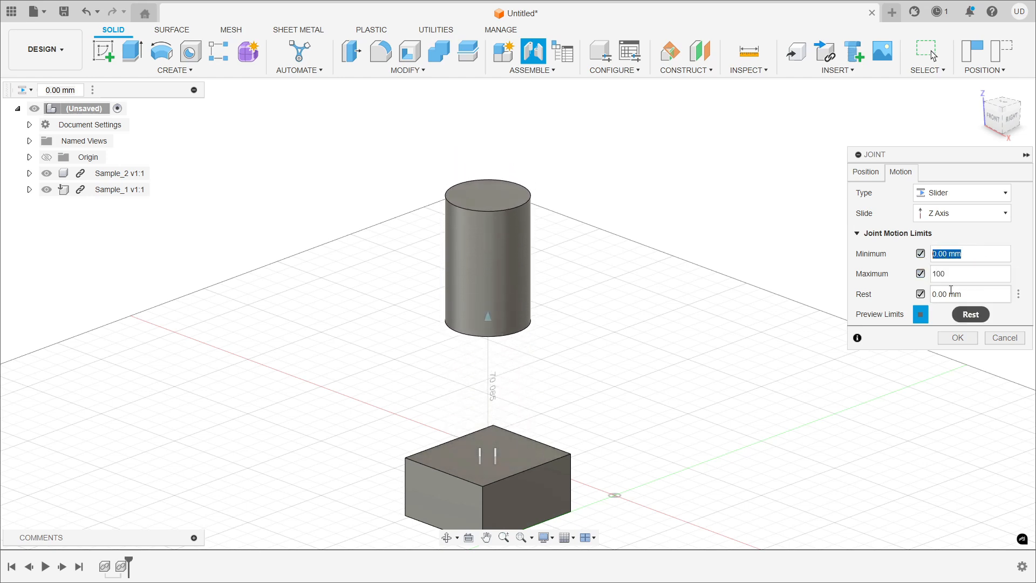
{"action": "type", "text": "20"}
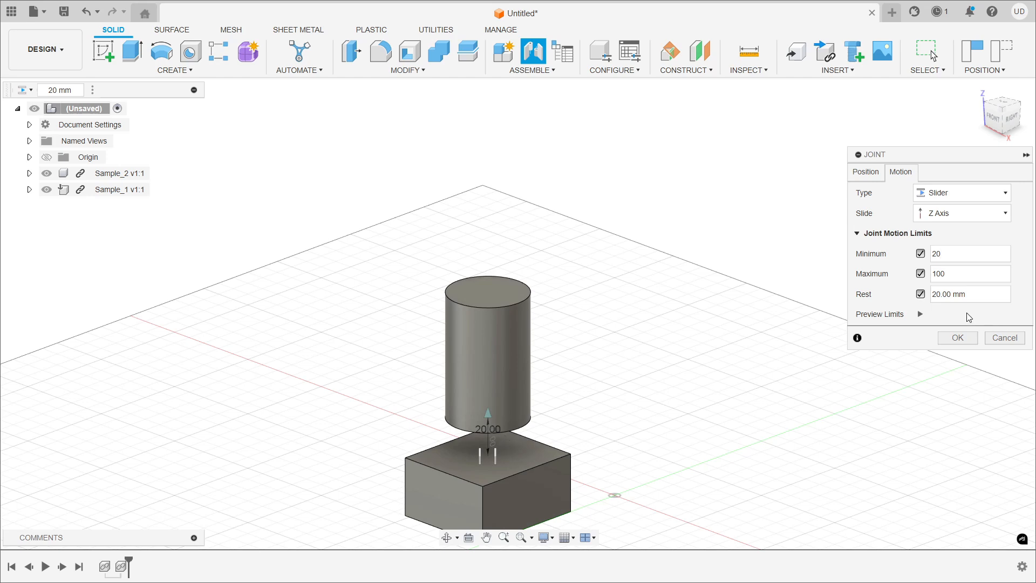
{"action": "left_click", "coordinate": [920, 314]}
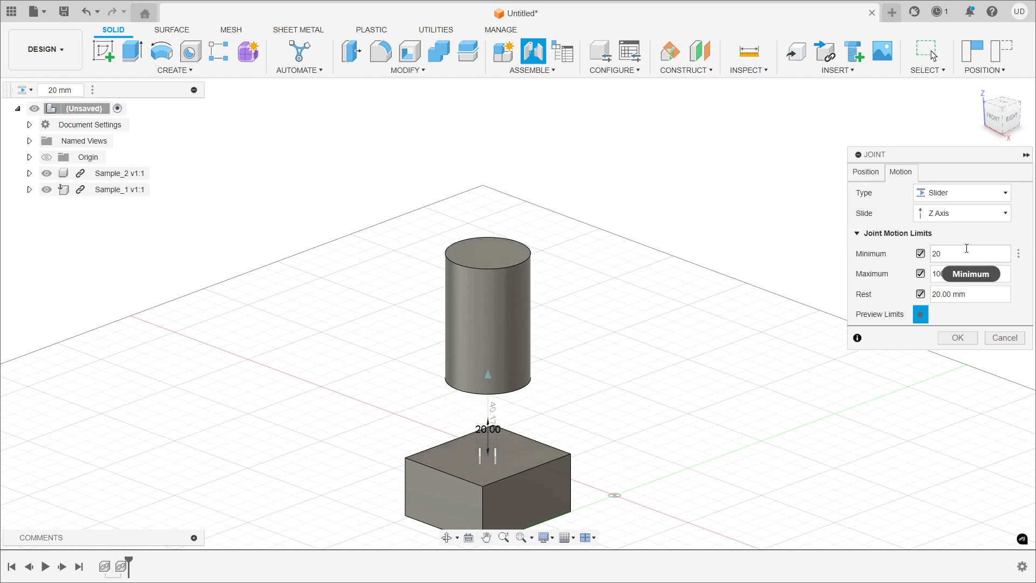
Set the slider joint's rest position to 35 mm and preview the limited motion
{"action": "left_click", "coordinate": [987, 275]}
{"action": "left_click_drag", "start_coordinate": [987, 277], "coordinate": [928, 278]}
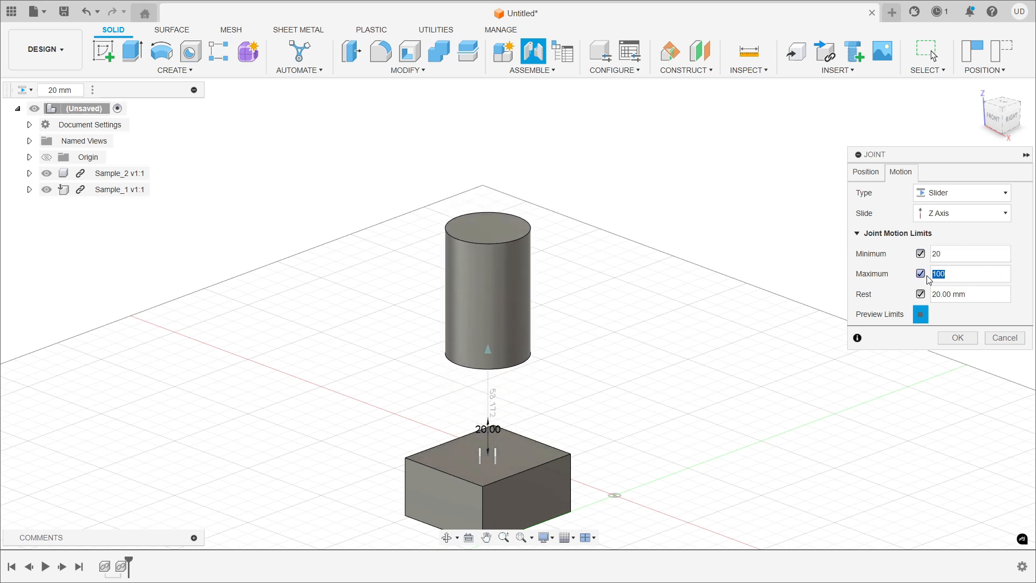
{"action": "left_click_drag", "start_coordinate": [983, 295], "coordinate": [920, 293]}
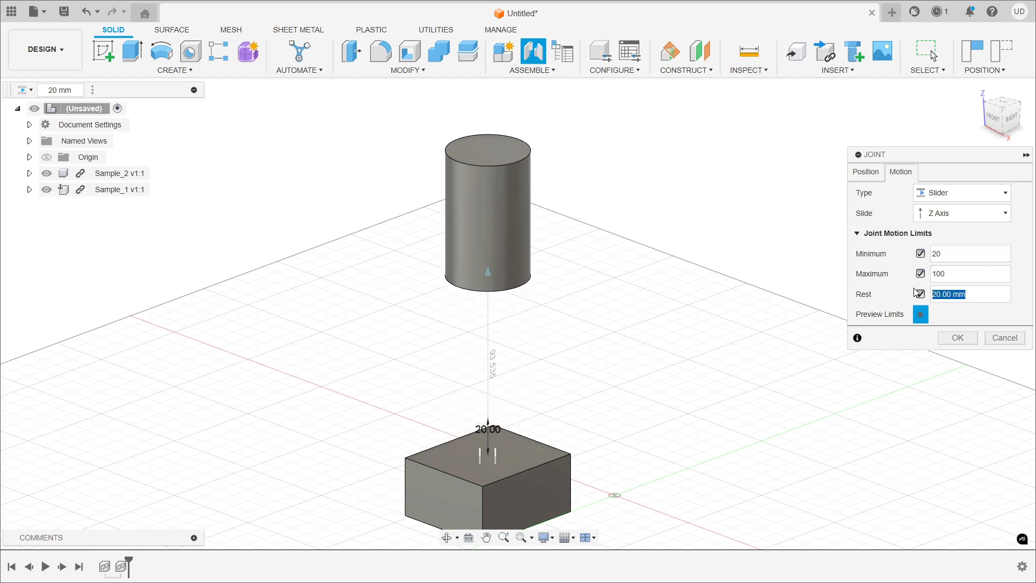
{"action": "type", "text": "35"}
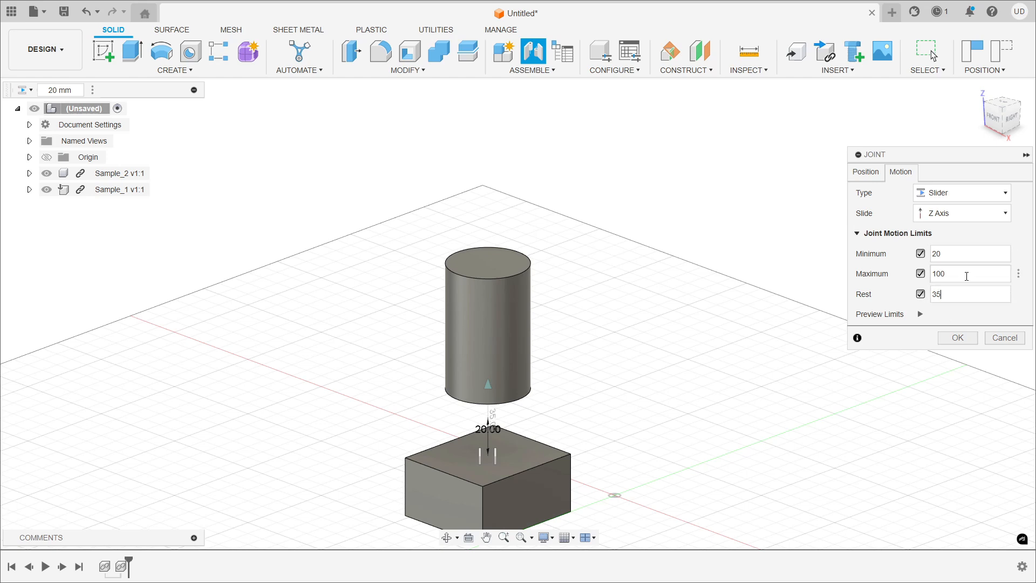
{"action": "left_click", "coordinate": [920, 314]}
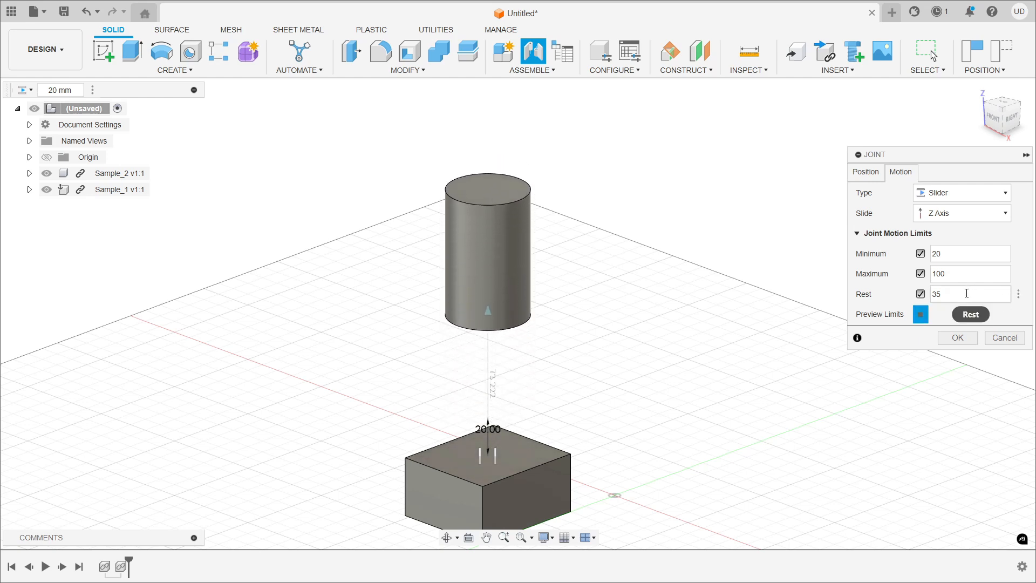
Set the slider joint's rest position to 75 mm and preview the limited motion
{"action": "left_click", "coordinate": [921, 314]}
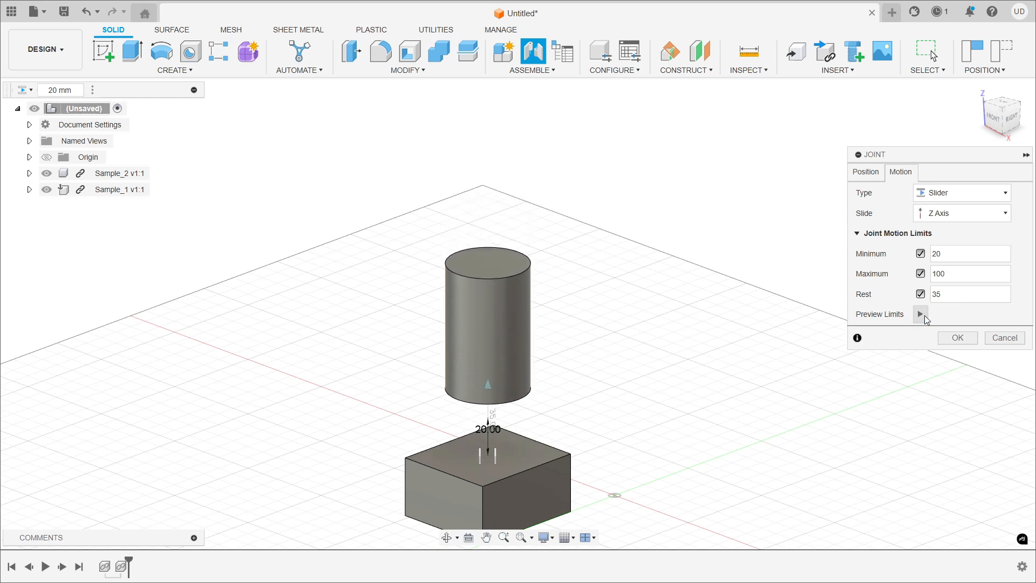
{"action": "double_click", "coordinate": [950, 295]}
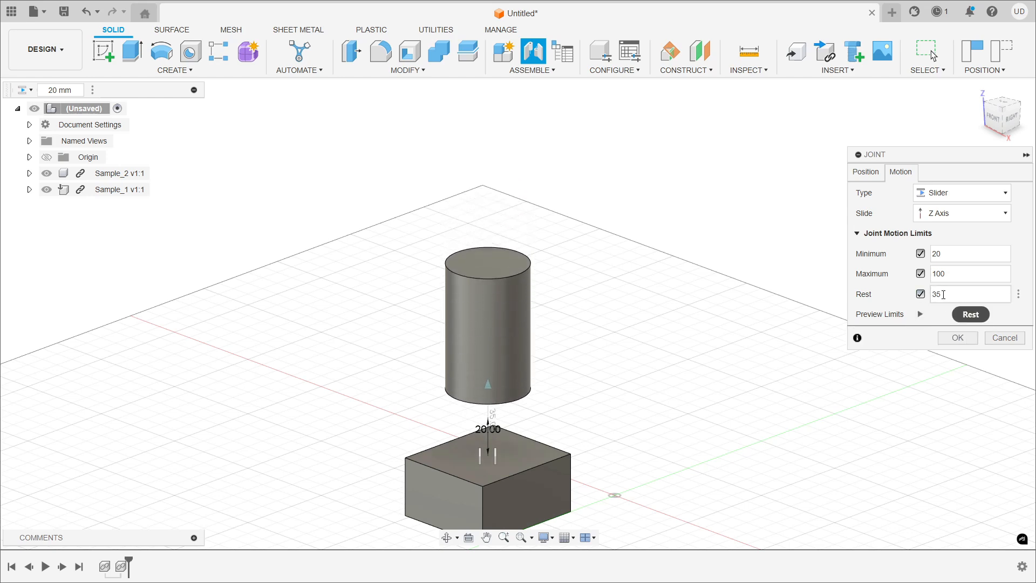
{"action": "left_click_drag", "start_coordinate": [944, 294], "coordinate": [925, 293]}
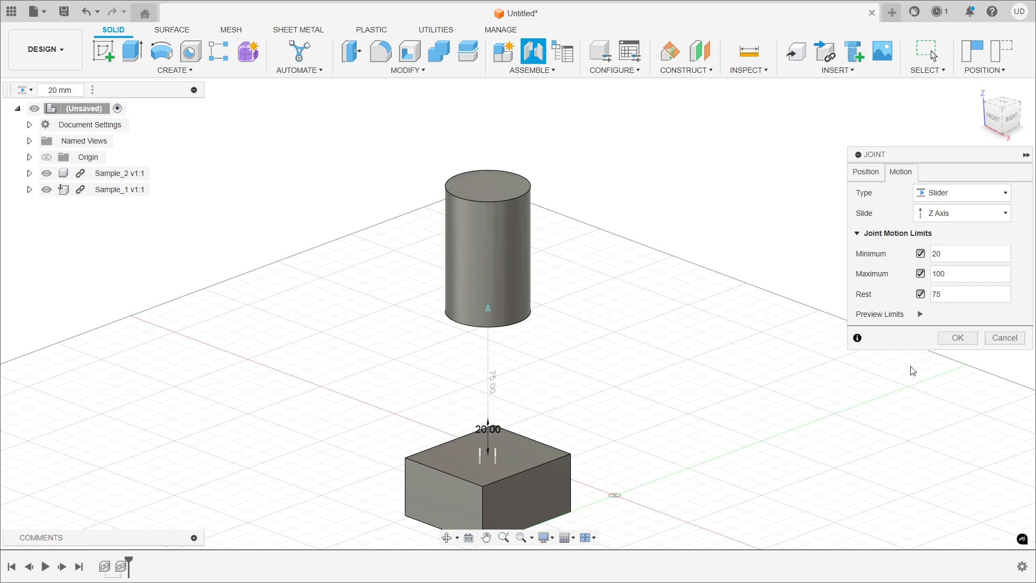
{"action": "left_click", "coordinate": [921, 315]}
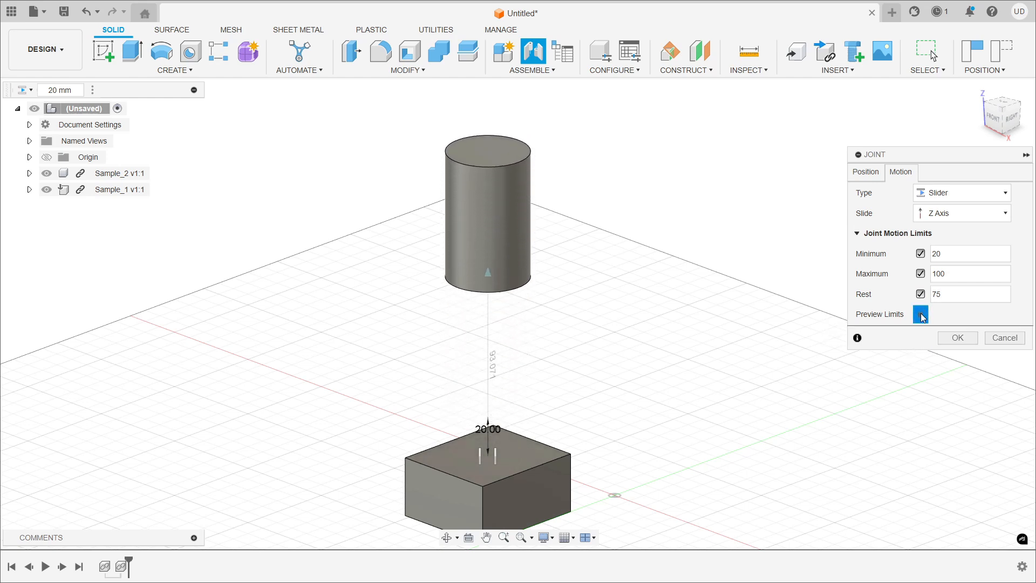
{"action": "left_click", "coordinate": [921, 314]}
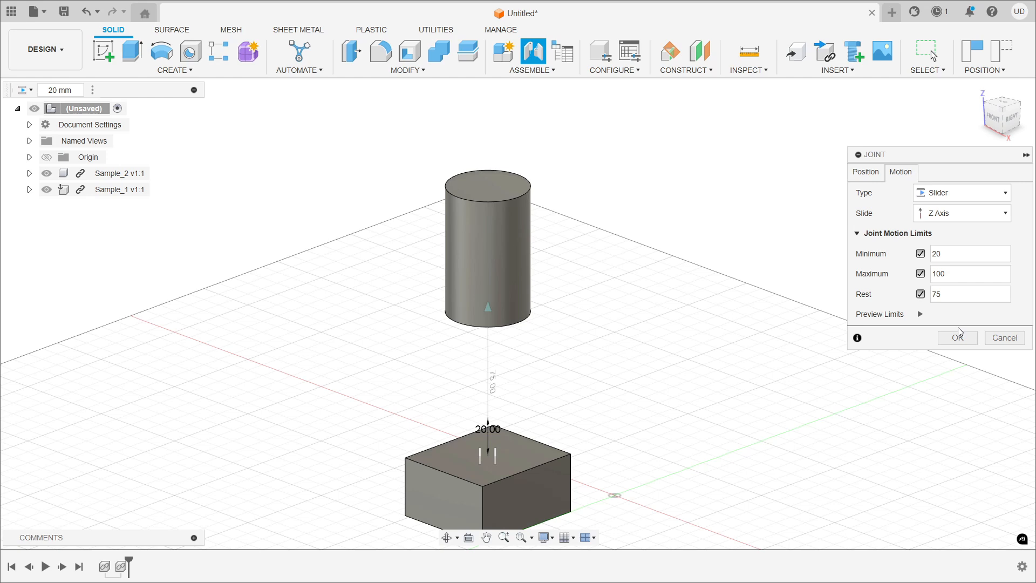
Set the slider joint's rest position to 10 mm and create the joint
{"action": "left_click", "coordinate": [933, 294]}
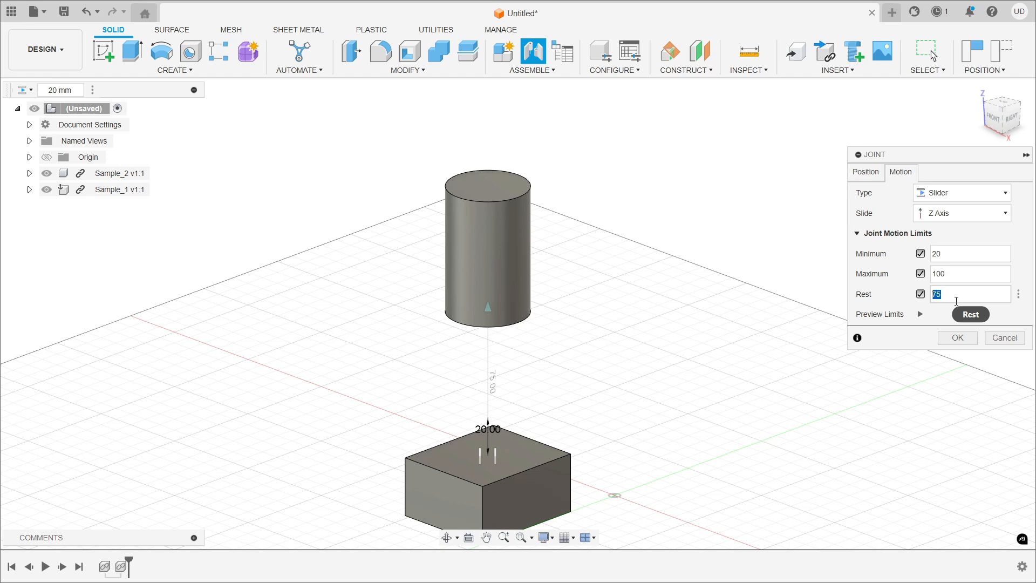
{"action": "left_click", "coordinate": [952, 254]}
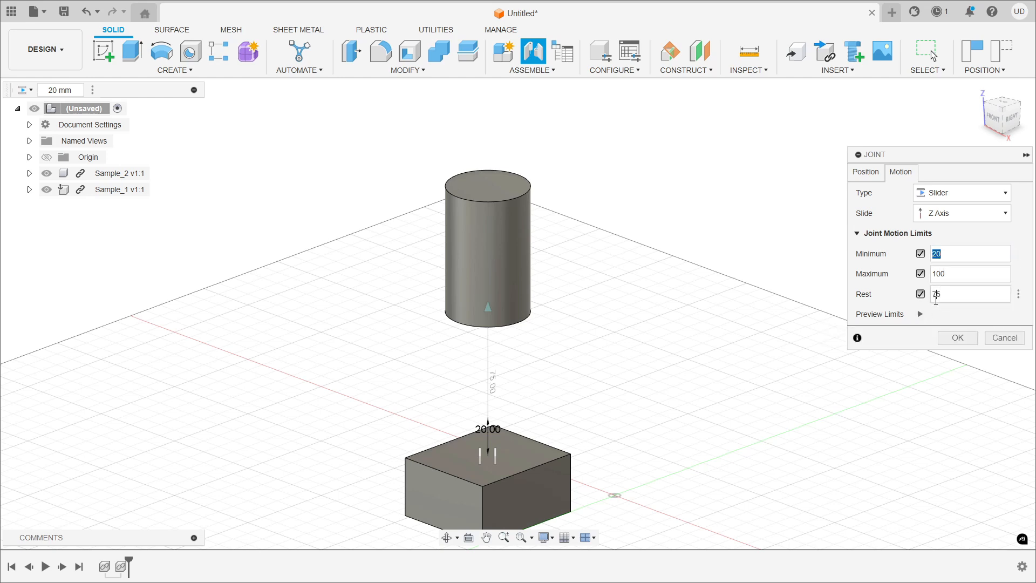
{"action": "left_click", "coordinate": [936, 294]}
{"action": "left_click", "coordinate": [962, 302]}
{"action": "double_click", "coordinate": [952, 295]}
{"action": "type", "text": "10"}
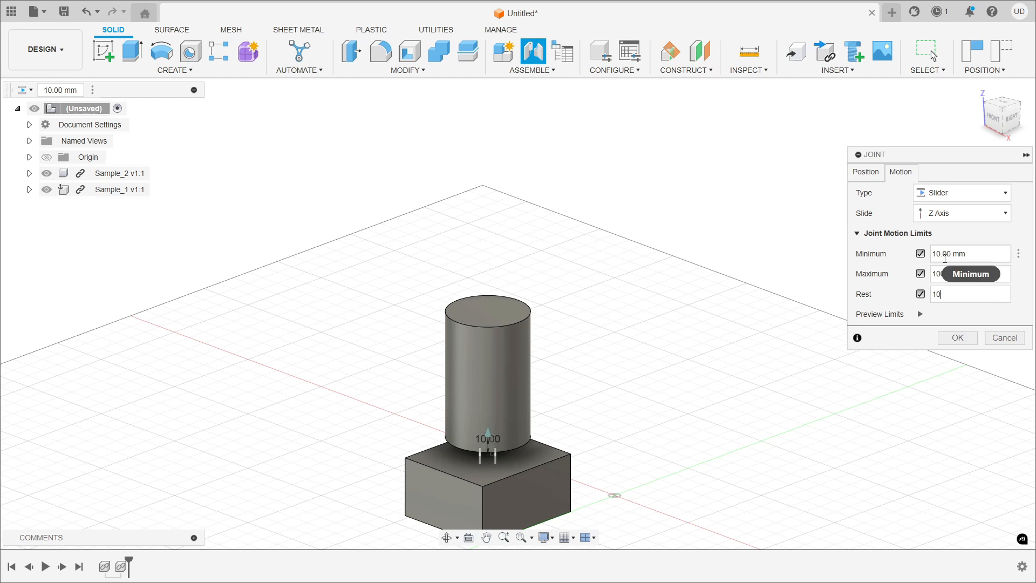
{"action": "left_click", "coordinate": [951, 337]}
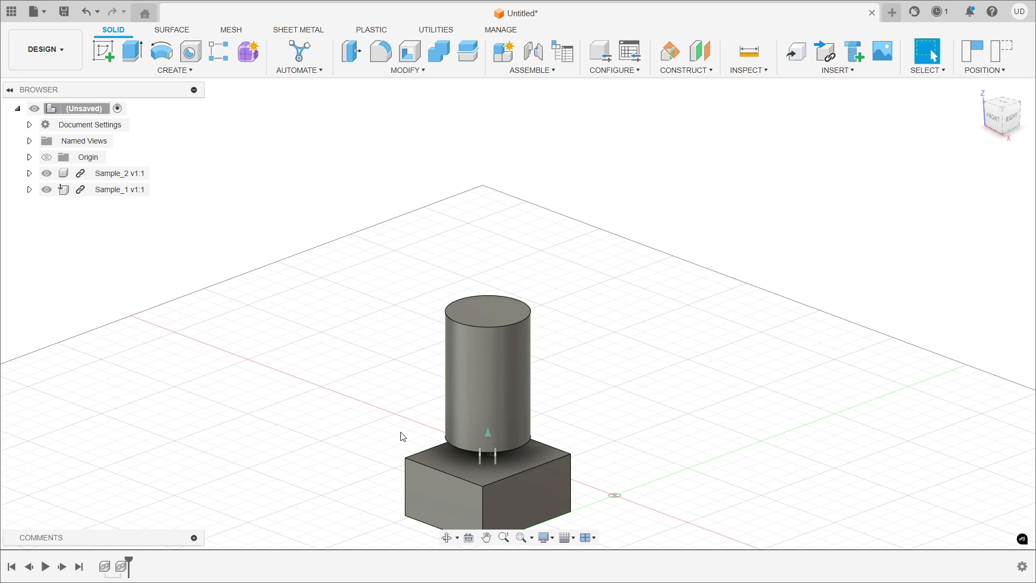
Test the slider joint by repeatedly pulling the cylinder upward from the block and releasing it
{"action": "left_click_drag", "start_coordinate": [493, 408], "coordinate": [497, 189]}
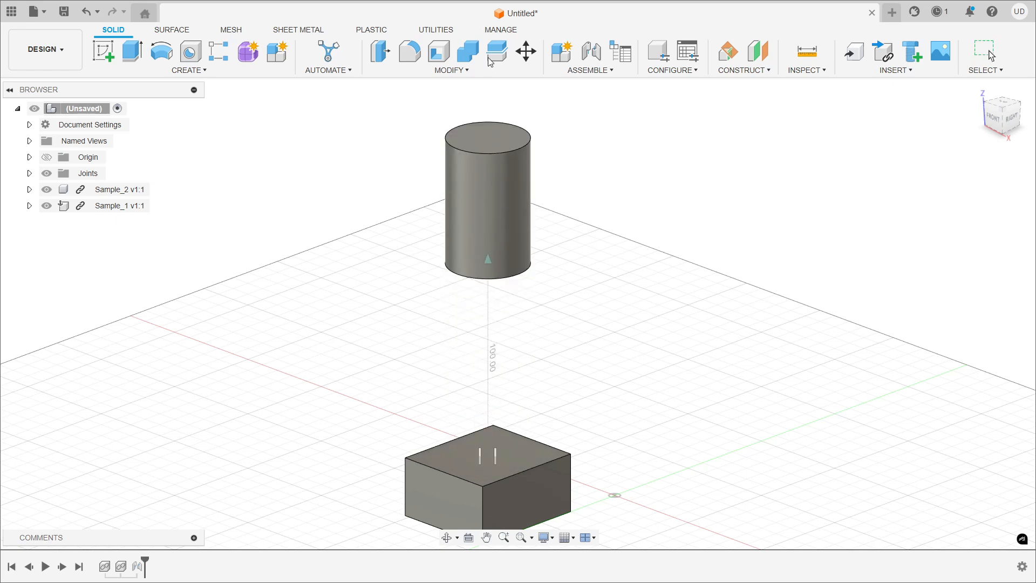
{"action": "left_click_drag", "start_coordinate": [482, 1], "coordinate": [481, 1]}
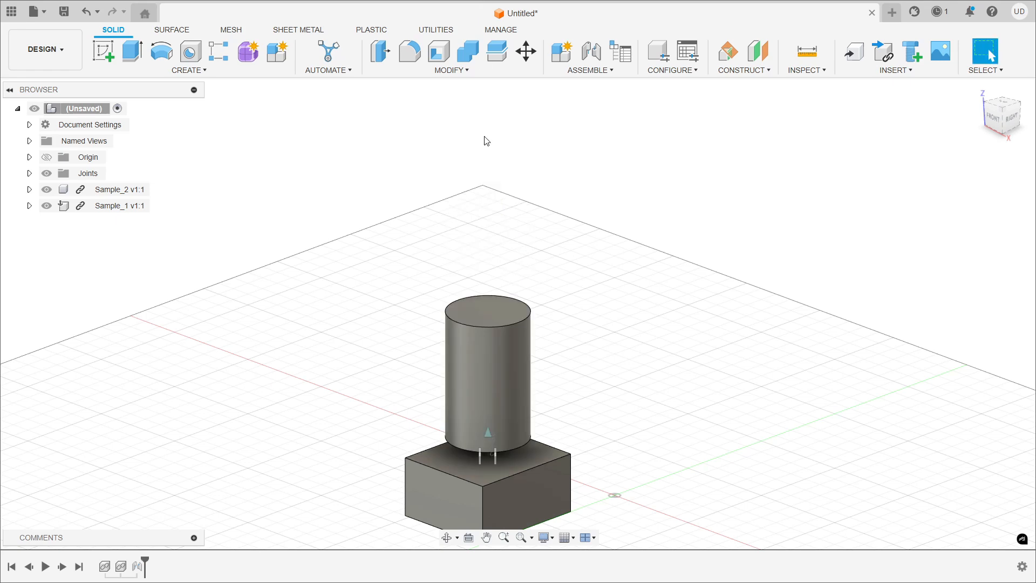
{"action": "left_click_drag", "start_coordinate": [488, 369], "coordinate": [488, 104]}
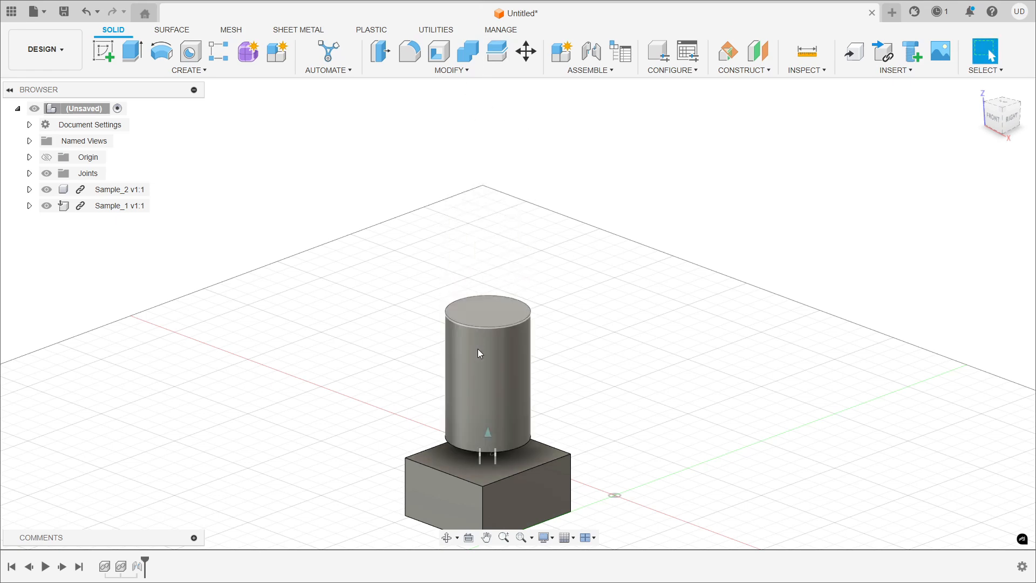
{"action": "left_click_drag", "start_coordinate": [481, 396], "coordinate": [483, 205]}
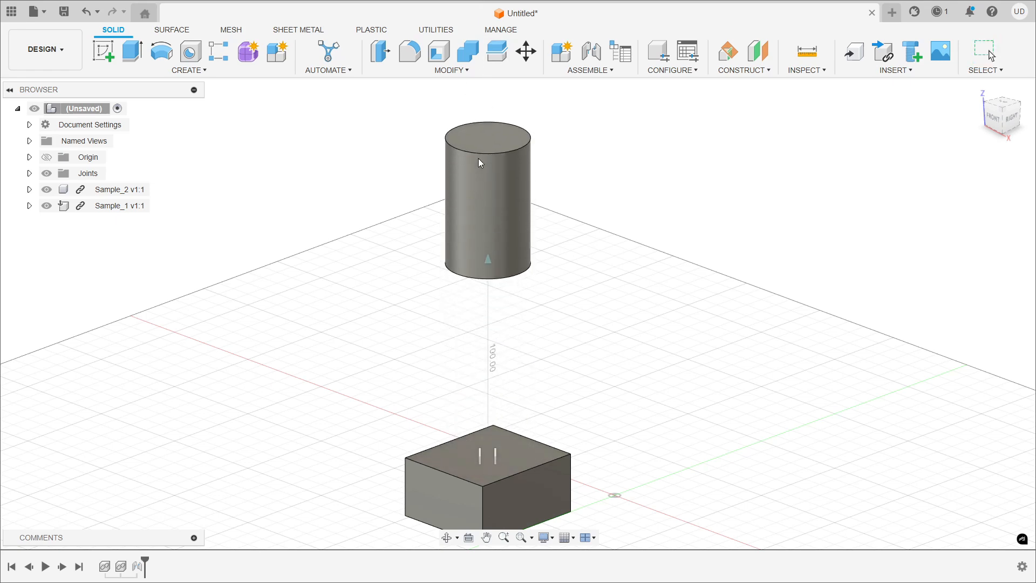
{"action": "left_click_drag", "start_coordinate": [480, 103], "coordinate": [481, 90]}
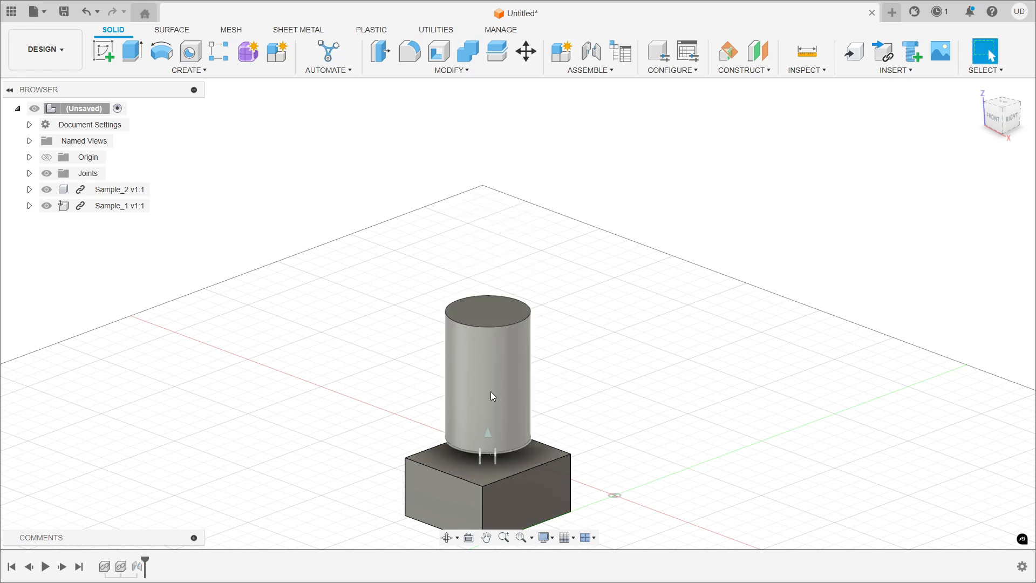
{"action": "left_click_drag", "start_coordinate": [491, 391], "coordinate": [486, 90]}
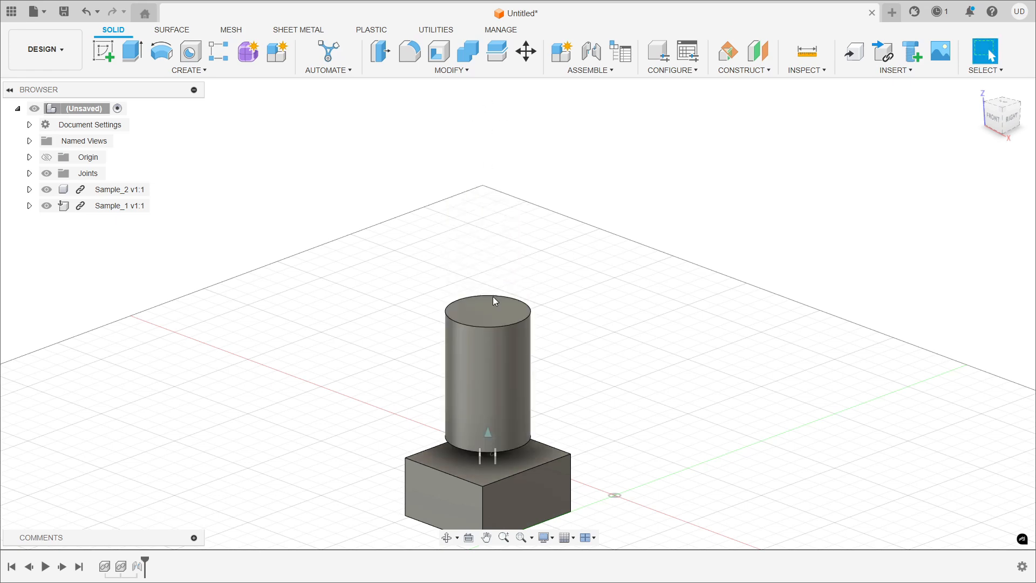
{"action": "left_click_drag", "start_coordinate": [491, 349], "coordinate": [484, 200]}
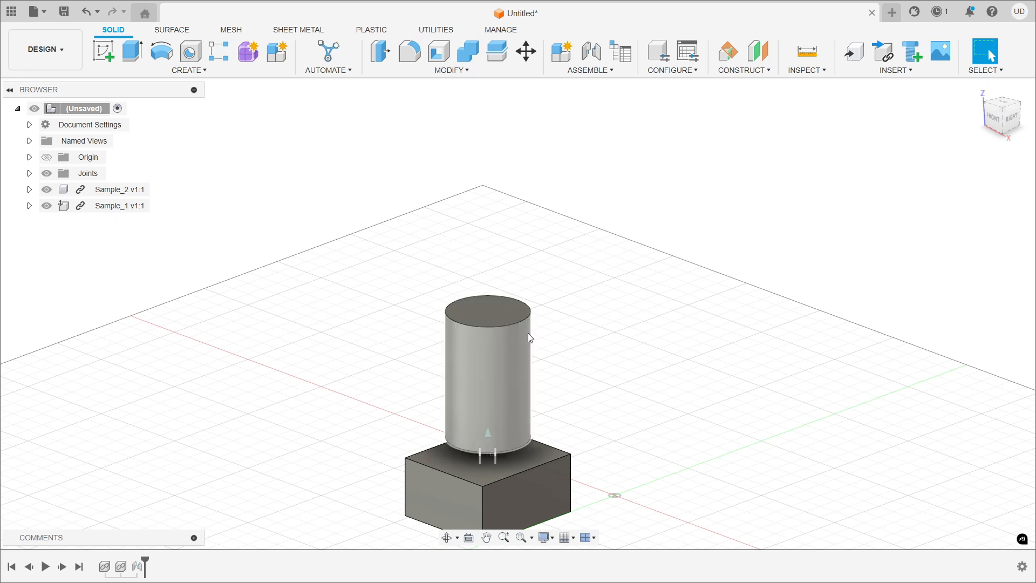